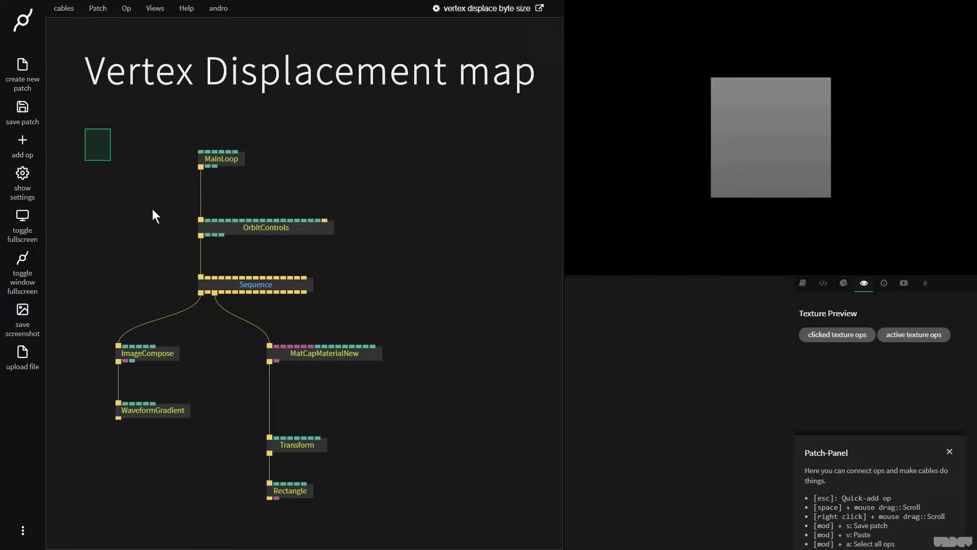
Select all ops, clear the selection, and inspect the Rectangle and Transform settings.
drag(151, 208, 461, 508)
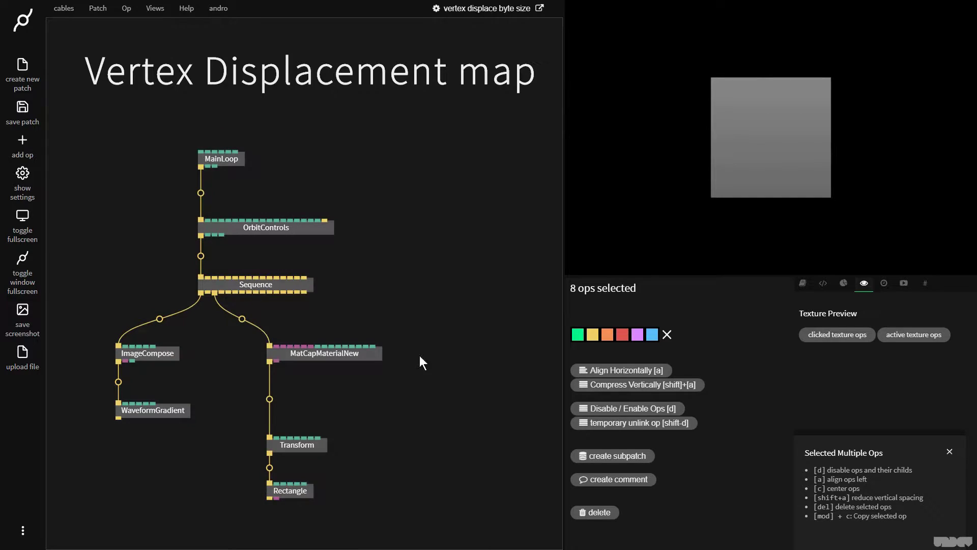
click(460, 340)
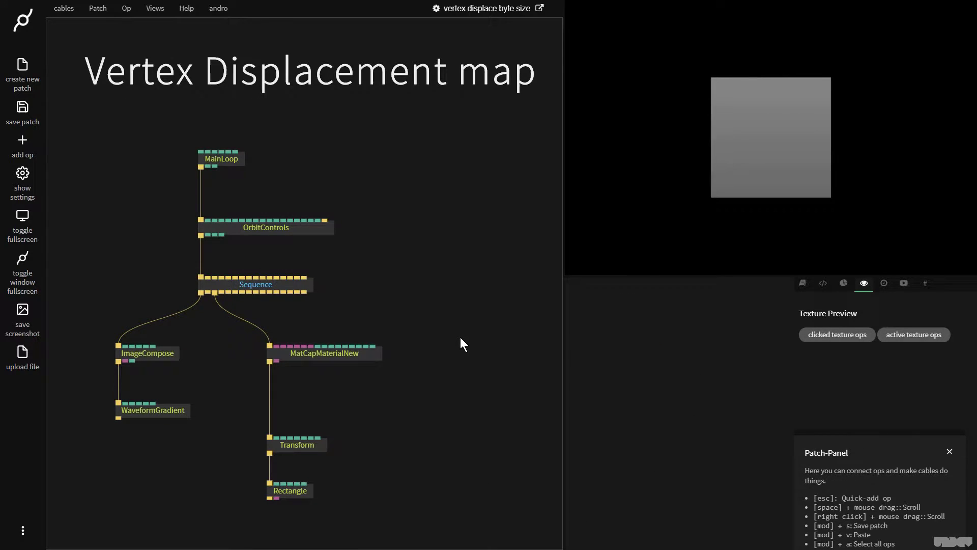
click(284, 495)
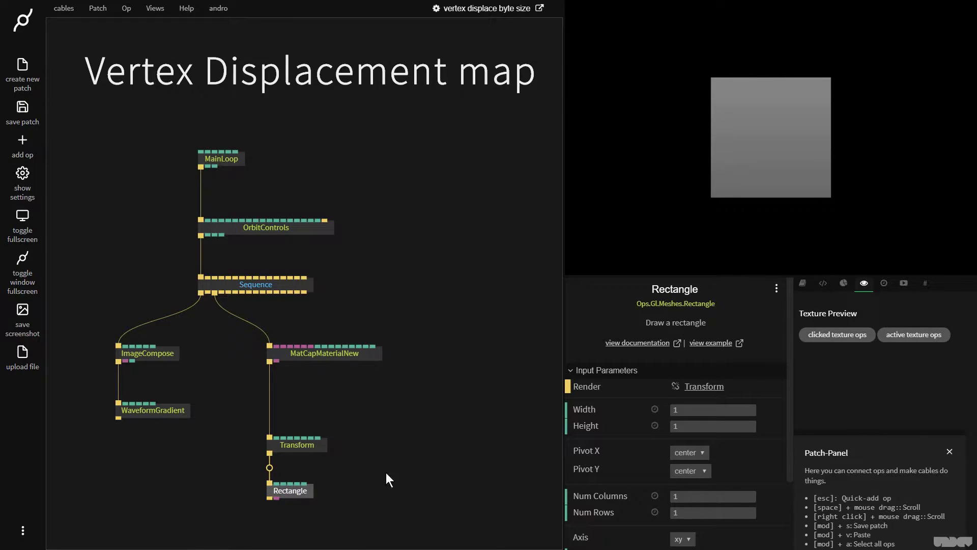
click(299, 444)
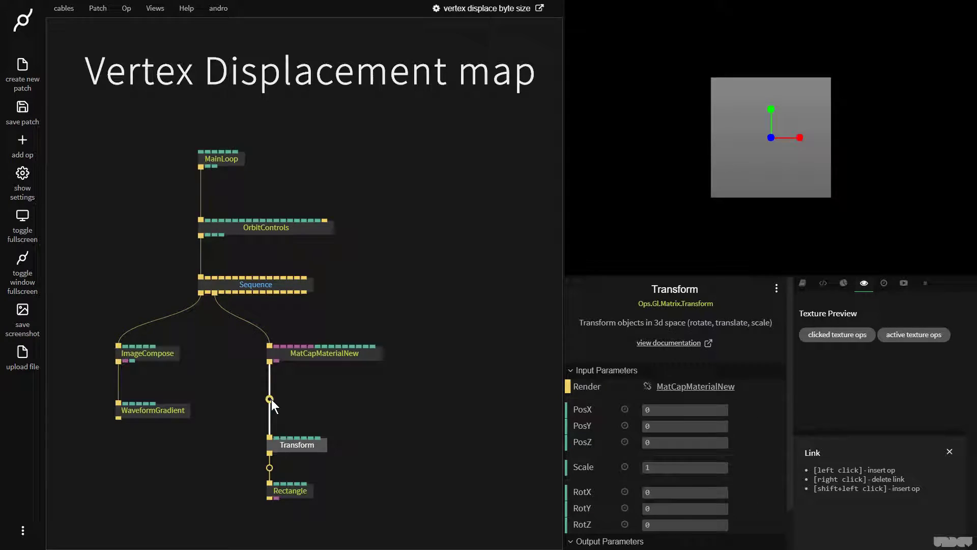
Insert a VertexDisplacementMap op into the cable between MatCapMaterialNew and Transform.
click(271, 399)
text(vertex)
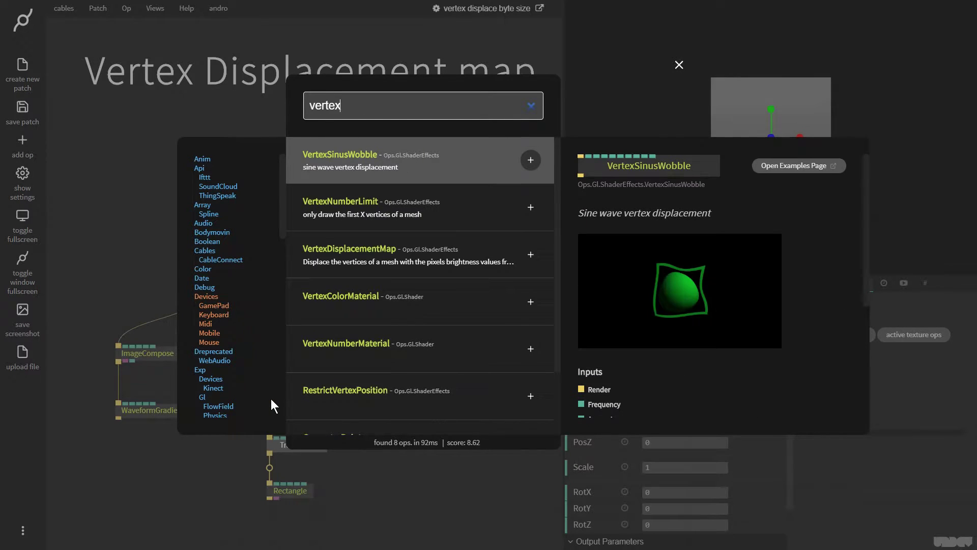
text(d)
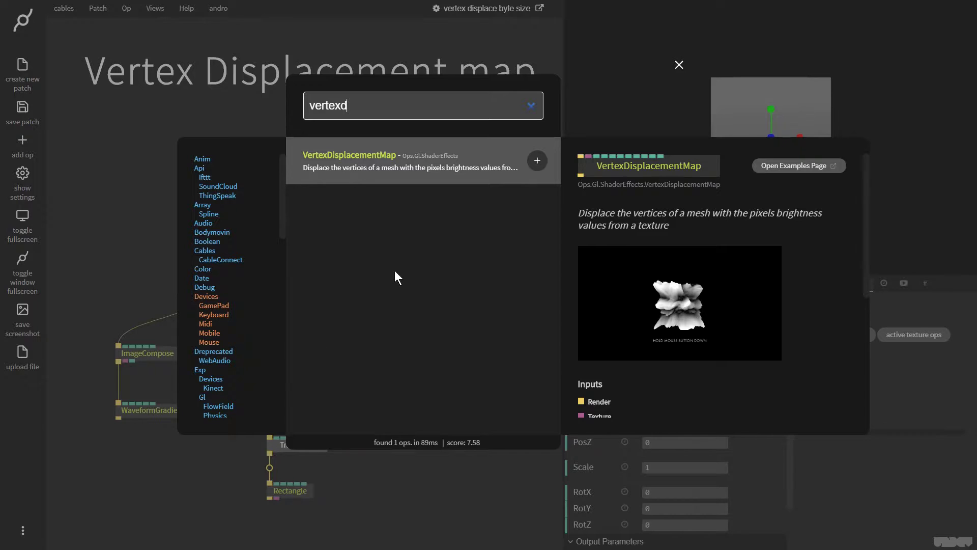
click(537, 161)
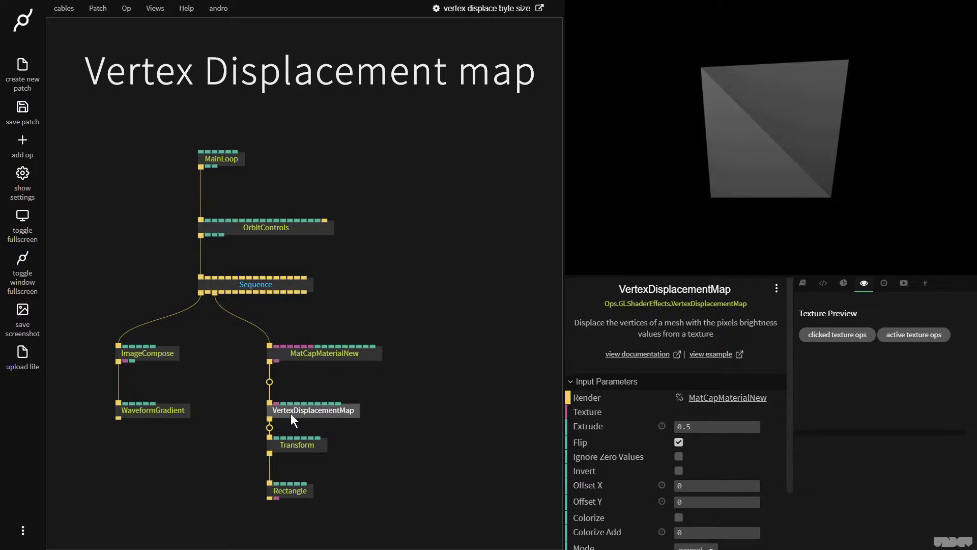
Preview the ImageCompose texture and wire it into VertexDisplacementMap's texture input.
click(144, 361)
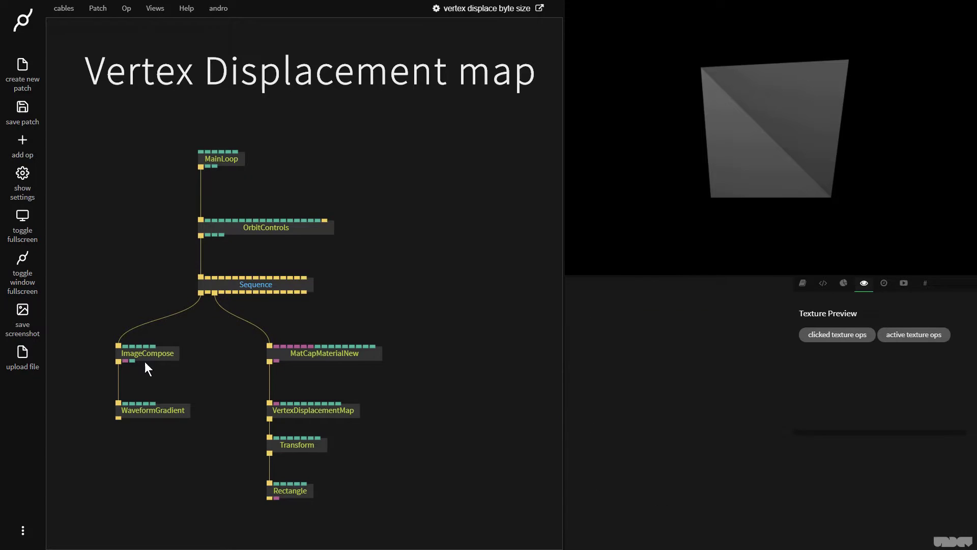
click(154, 355)
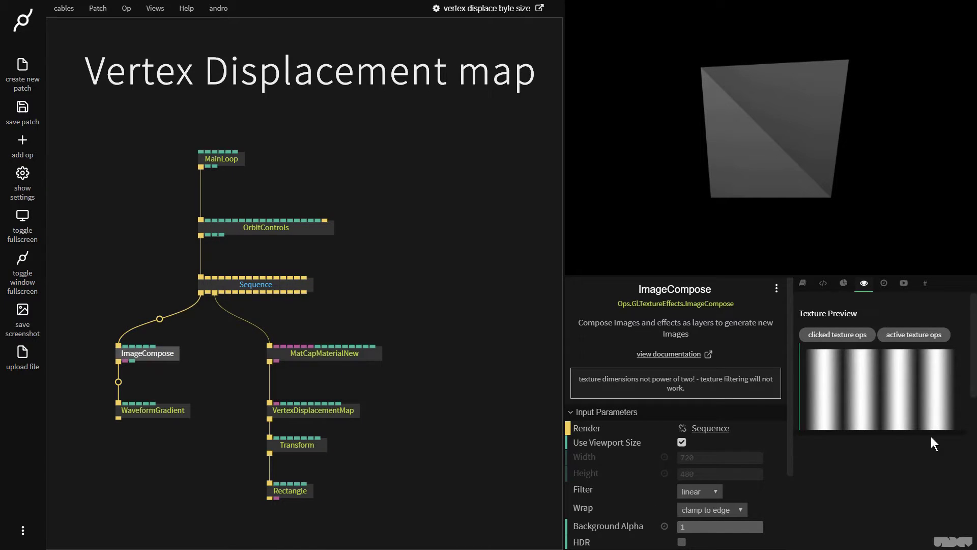
click(950, 454)
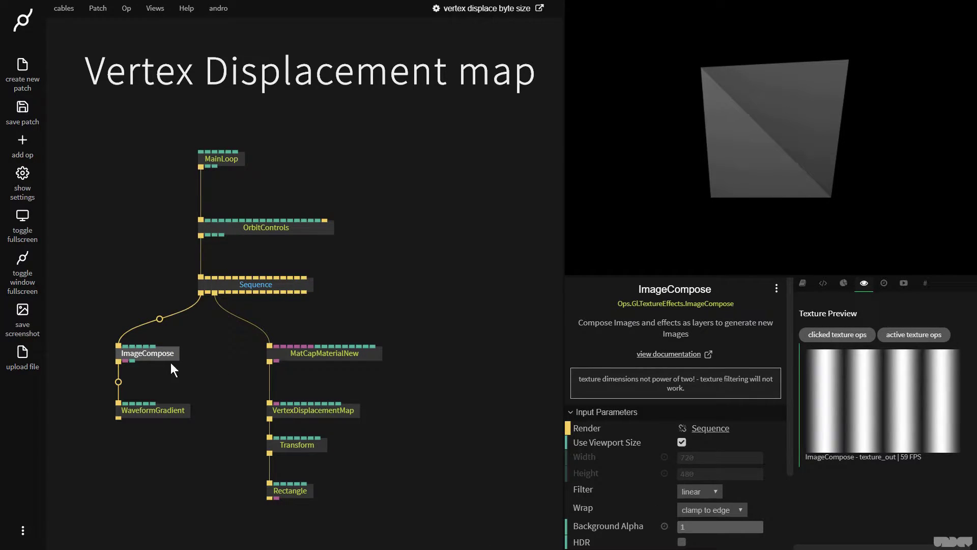
drag(124, 360, 307, 412)
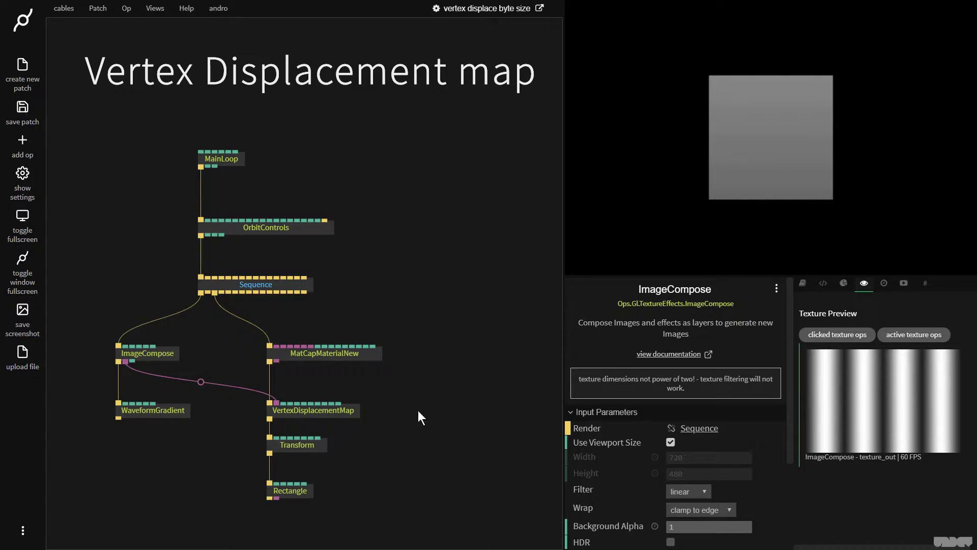
click(294, 490)
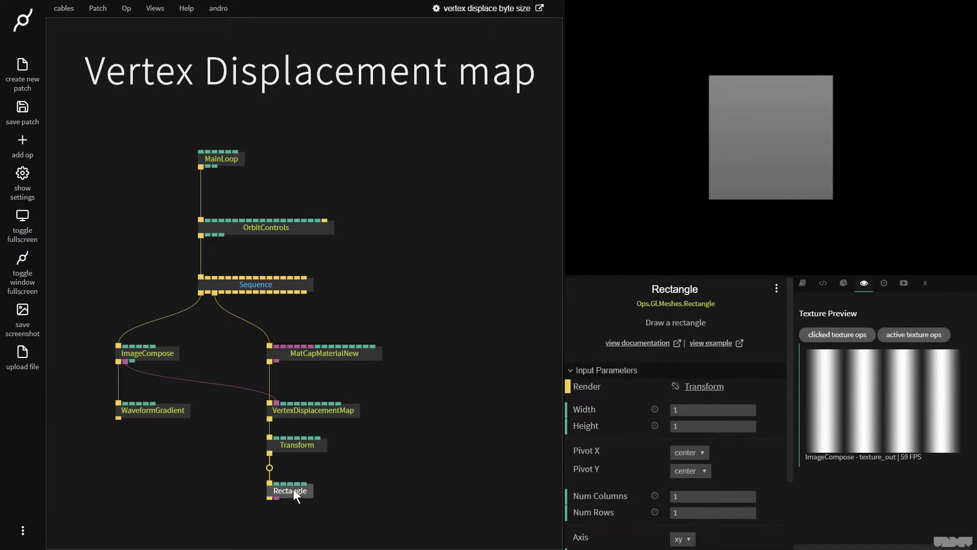
Give the Rectangle 10 columns and 10 rows, with width and height 2.
key(F11)
click(722, 494)
text(10)
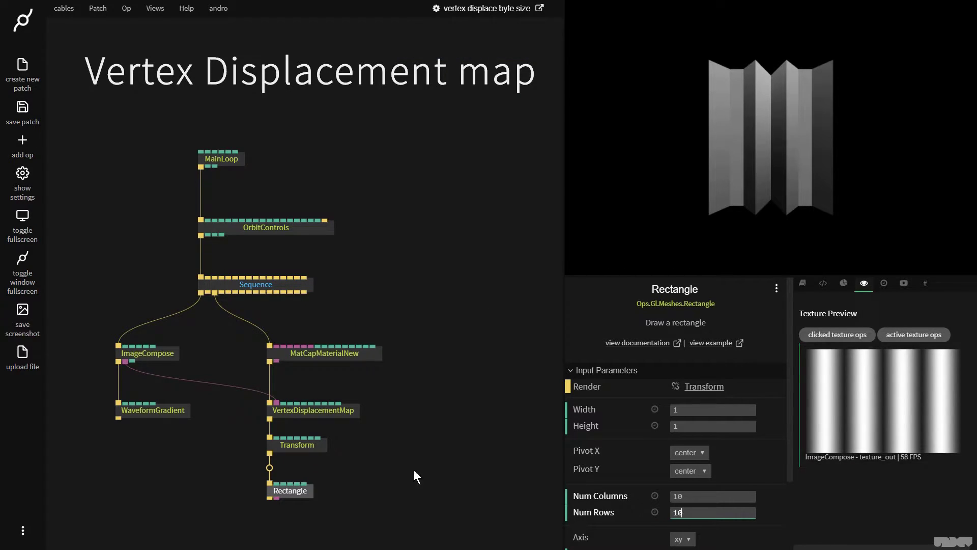
click(294, 492)
drag(705, 411, 713, 426)
scroll(845, 173, down, 5)
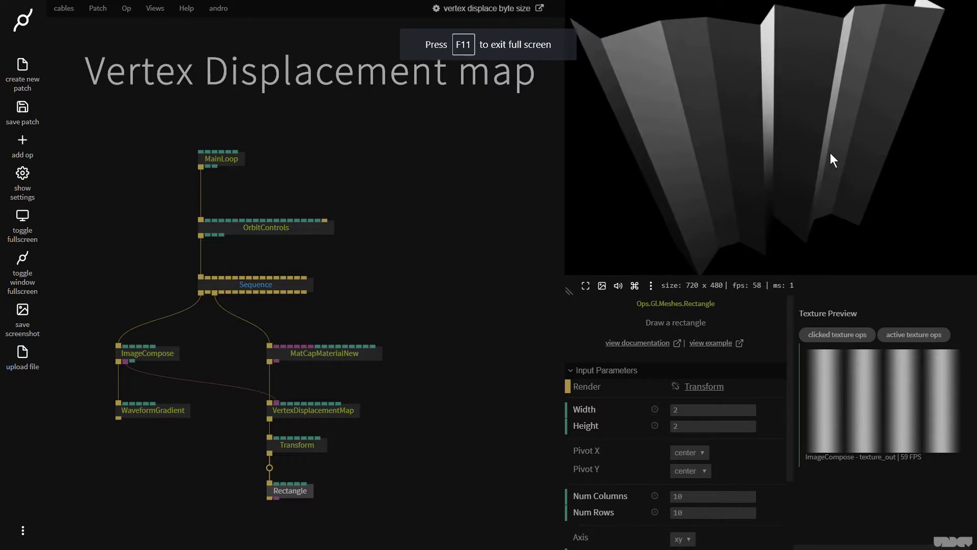
drag(811, 162, 832, 209)
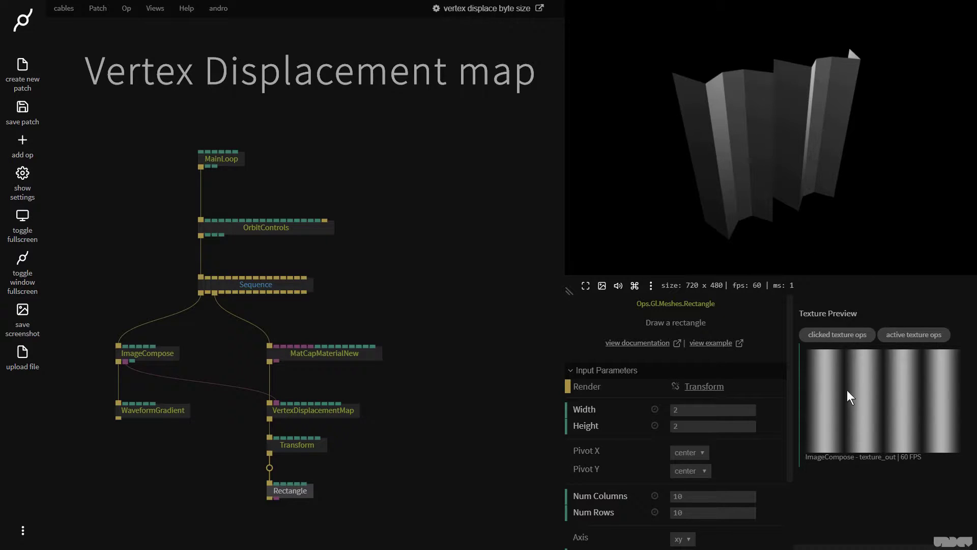
Increase the Rectangle grid to 20 columns and 20 rows.
click(285, 491)
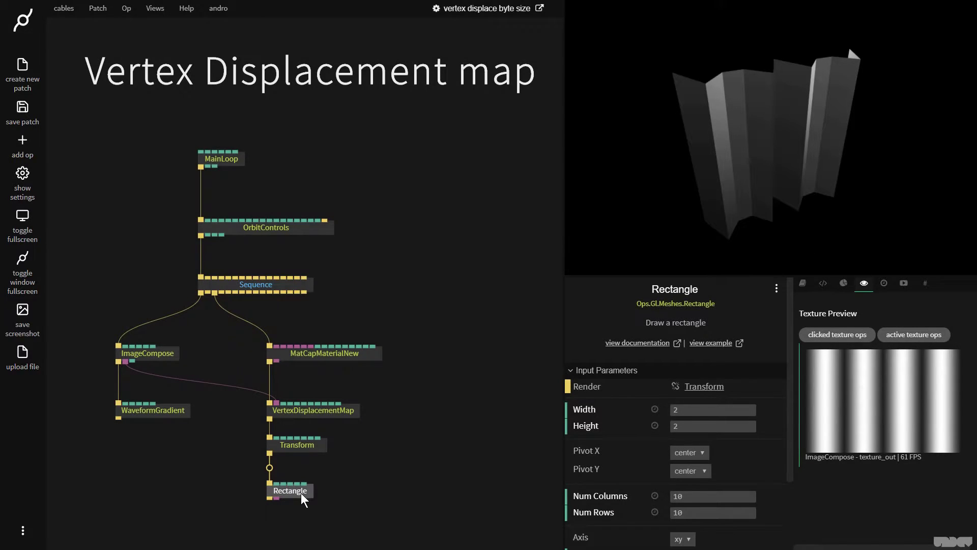
click(693, 496)
text(20)
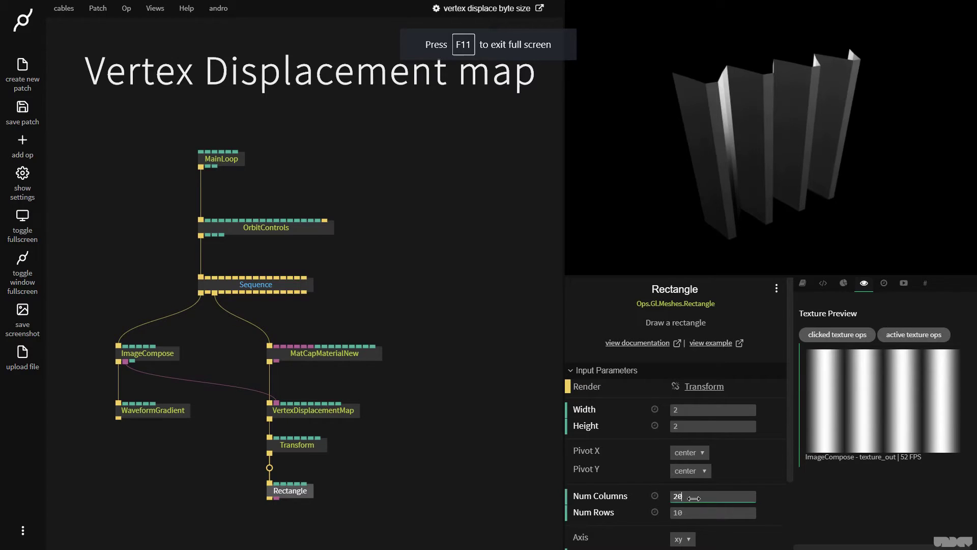
key(Tab)
text(20)
drag(785, 170, 733, 135)
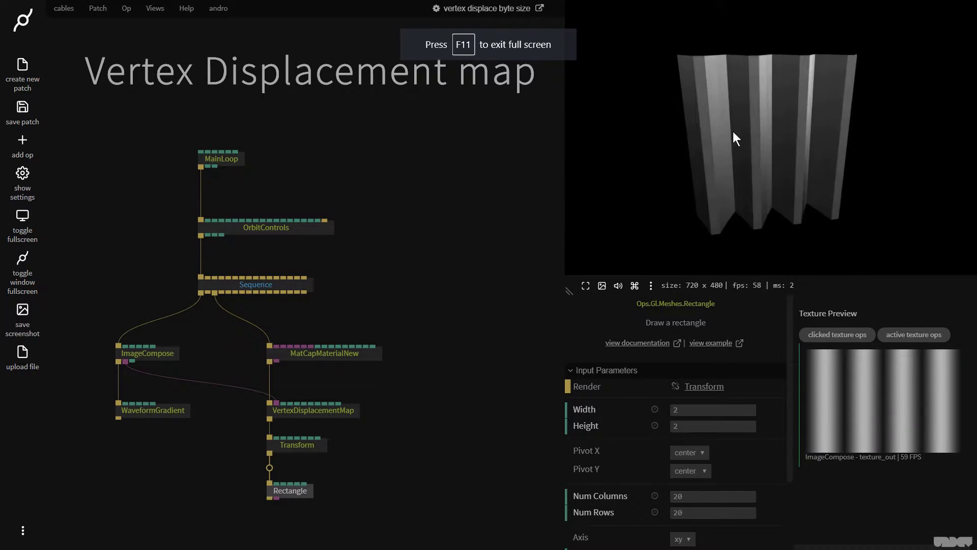
Raise the Rectangle grid to 30 columns and 30 rows.
click(703, 496)
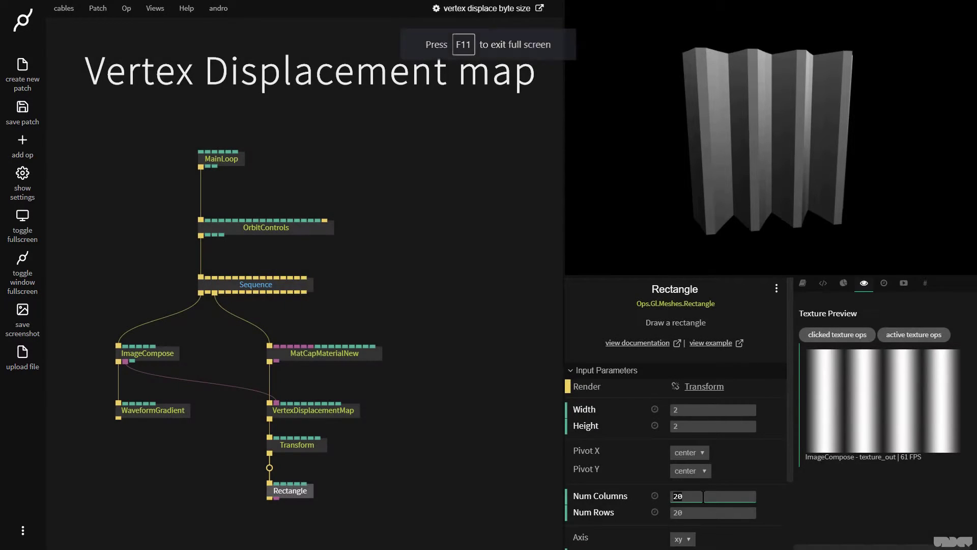
text(30)
key(Tab)
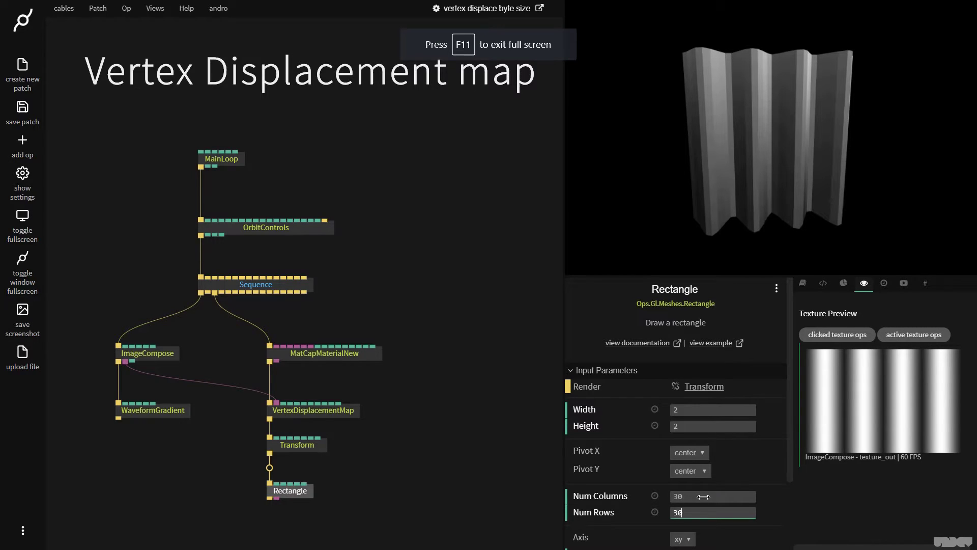
text(30)
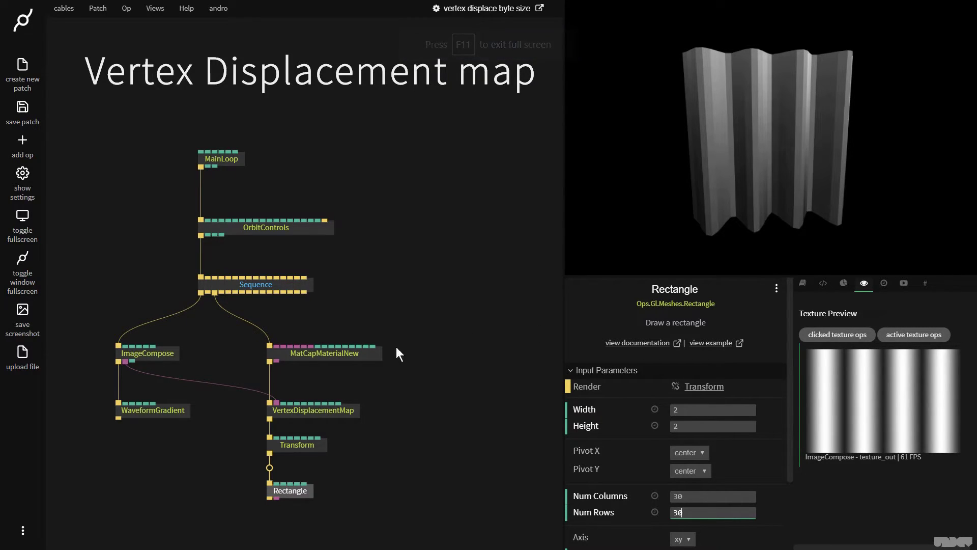
click(160, 410)
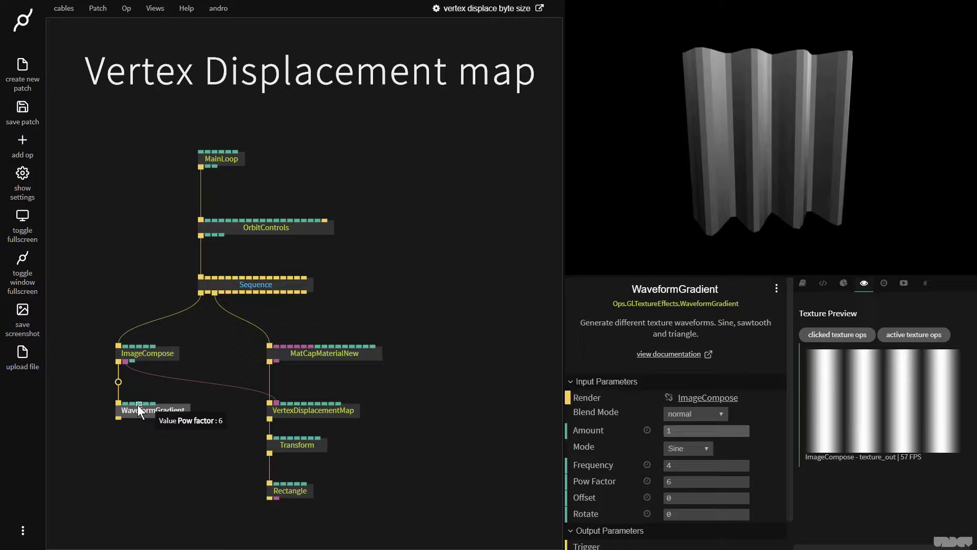
Add a Timer2 at speed 0.13 driving the WaveformGradient Offset.
key(Escape)
text(timer2)
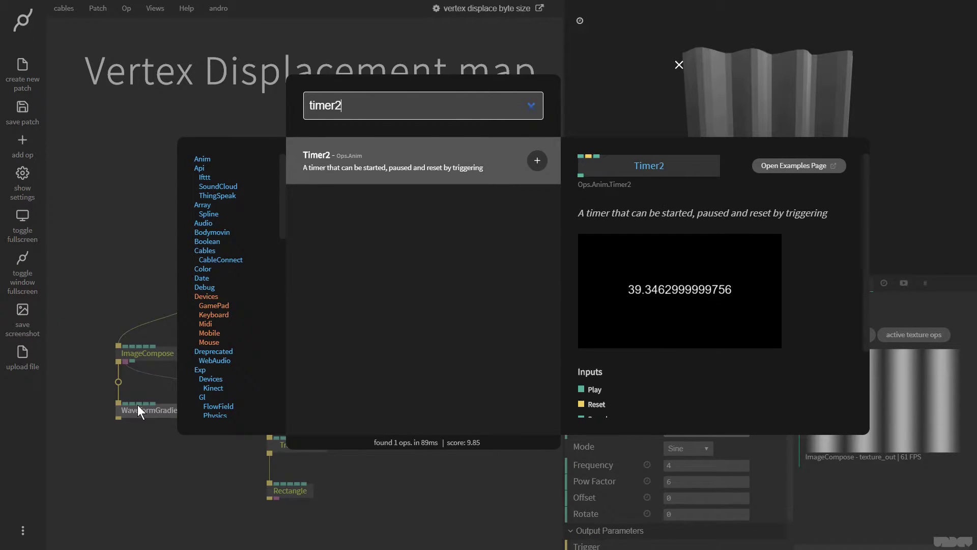
key(Return)
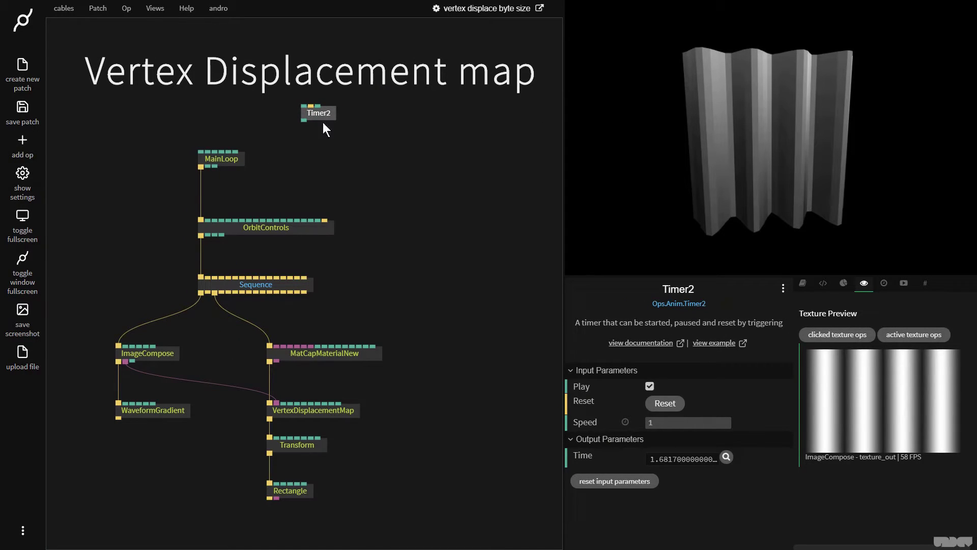
drag(323, 122, 184, 419)
drag(155, 378, 159, 388)
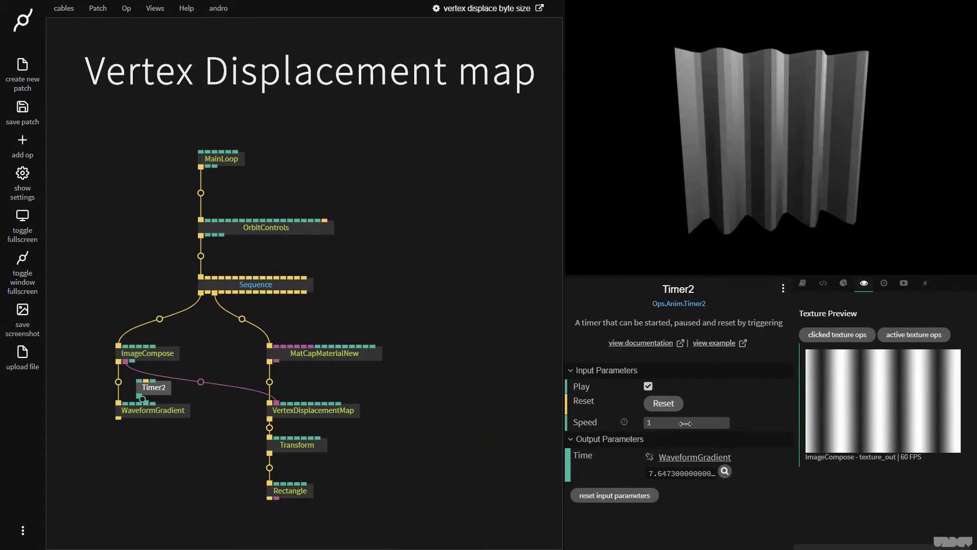
drag(685, 423, 661, 423)
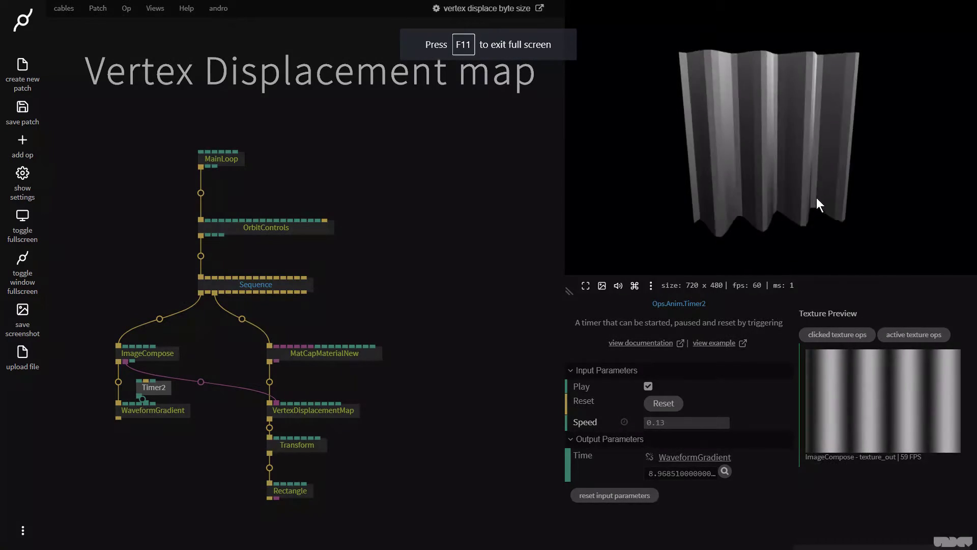
drag(816, 198, 788, 144)
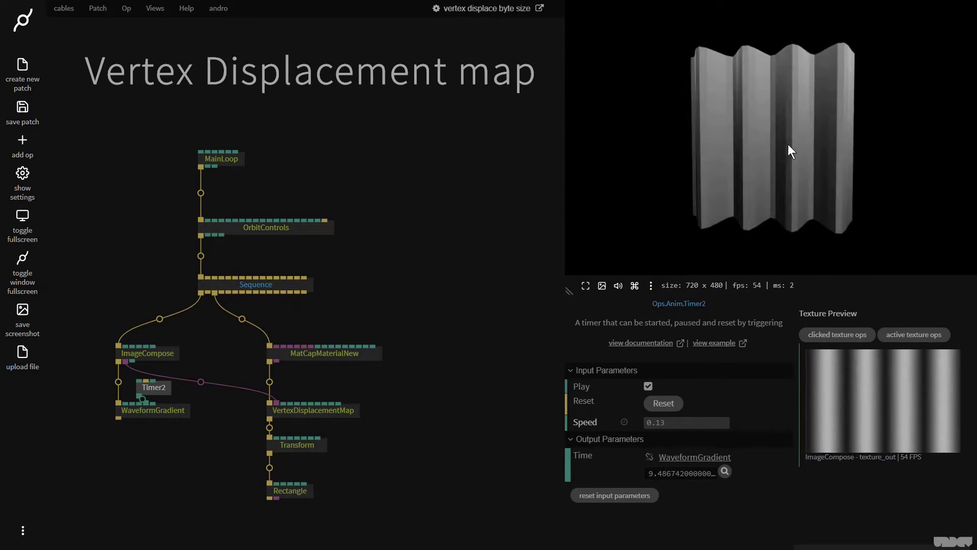
Duplicate the WaveformGradient op.
click(152, 412)
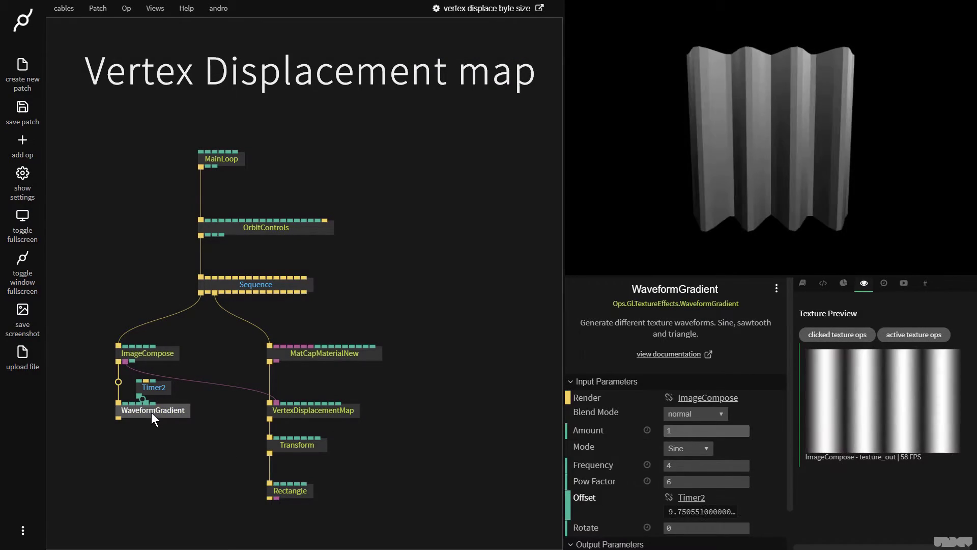
key(ctrl+c)
key(ctrl+v)
Chain the WaveformGradient copy after the original, with multiply blend and Rotate 0.05.
drag(154, 431, 155, 449)
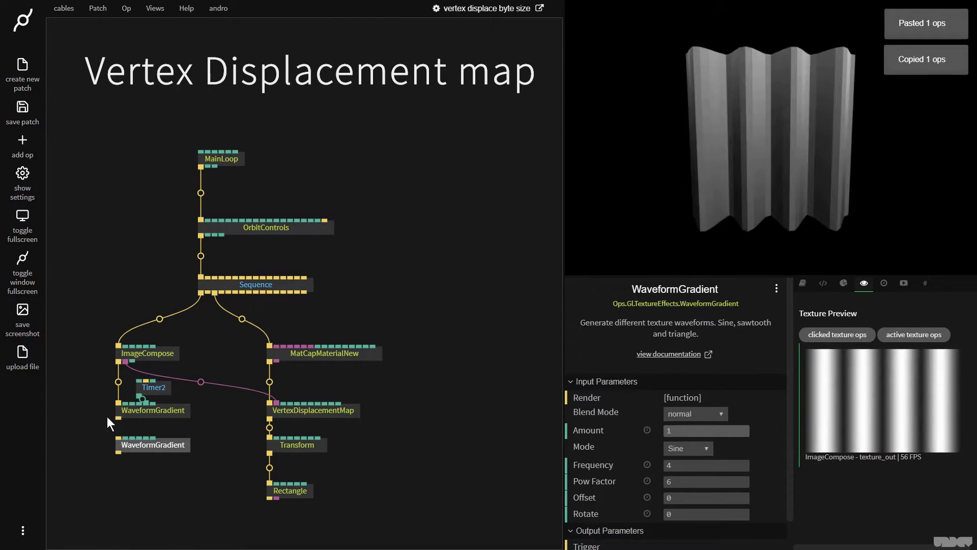
drag(119, 418, 118, 438)
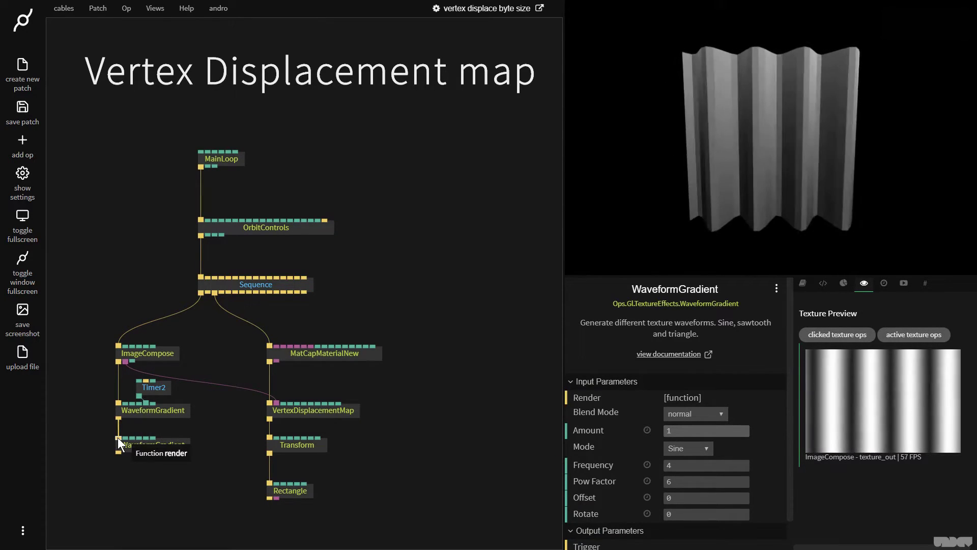
click(699, 413)
click(690, 274)
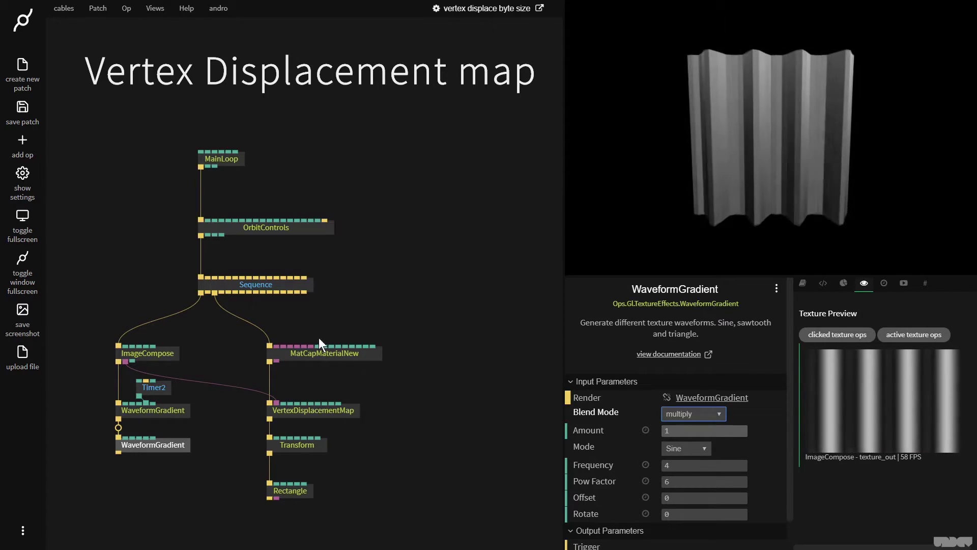
click(168, 446)
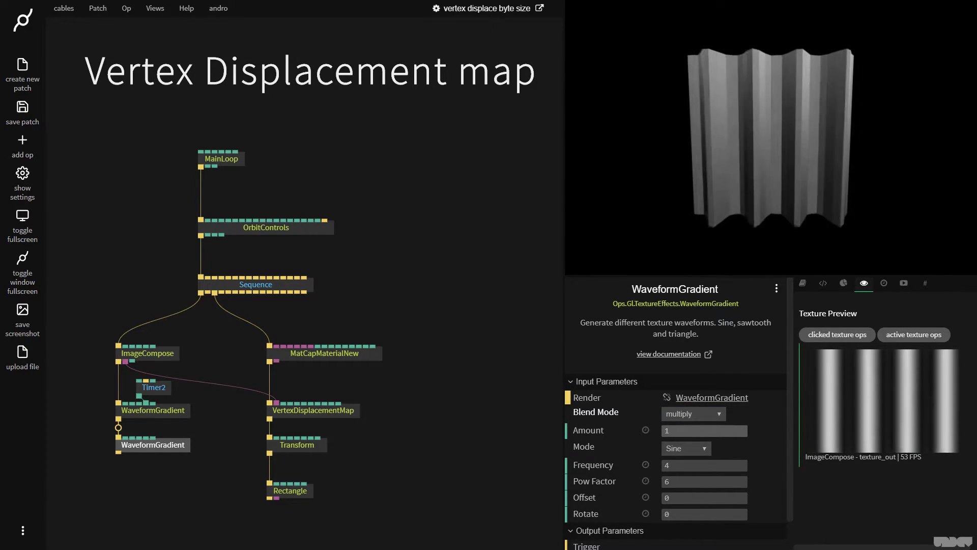
drag(703, 514, 712, 513)
key(F11)
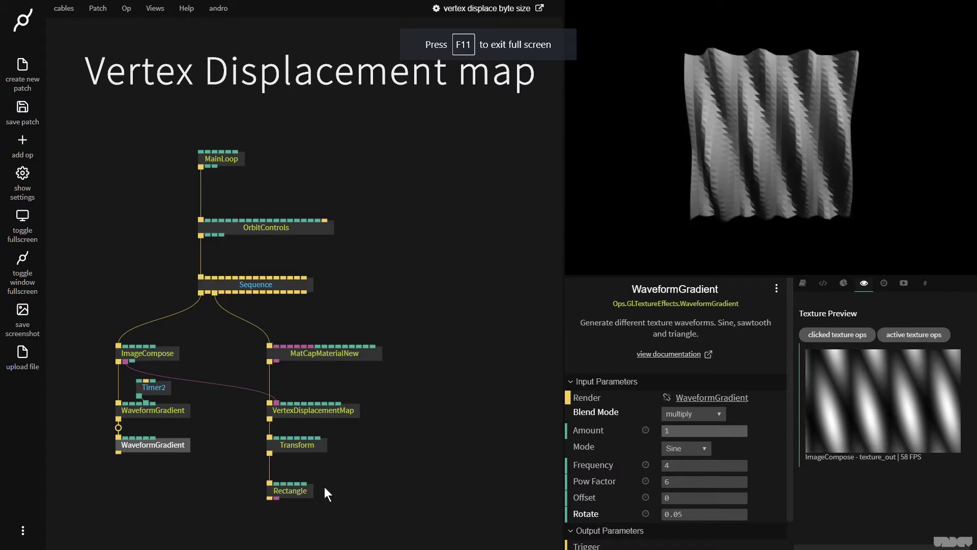
Add a Blur op after the lower WaveformGradient.
drag(118, 452, 132, 470)
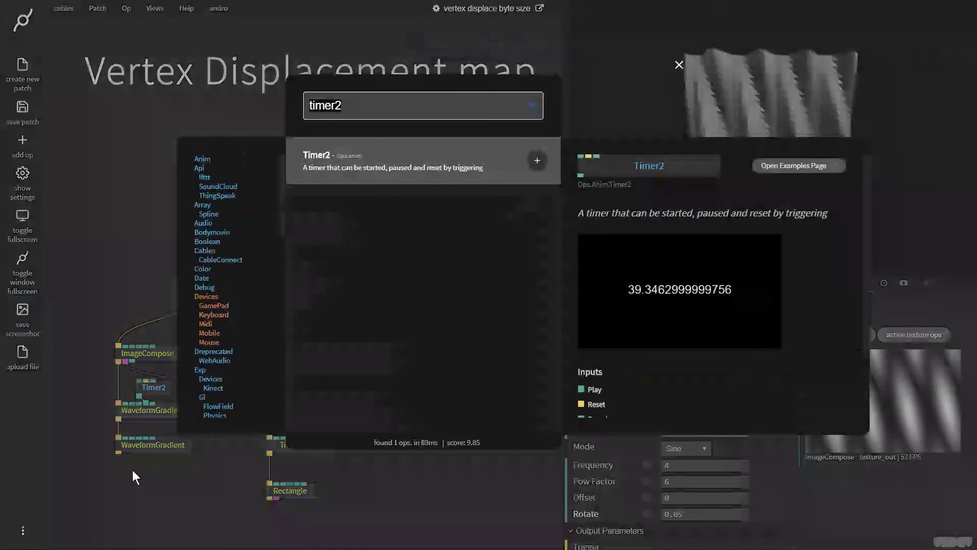
text(blur)
key(Return)
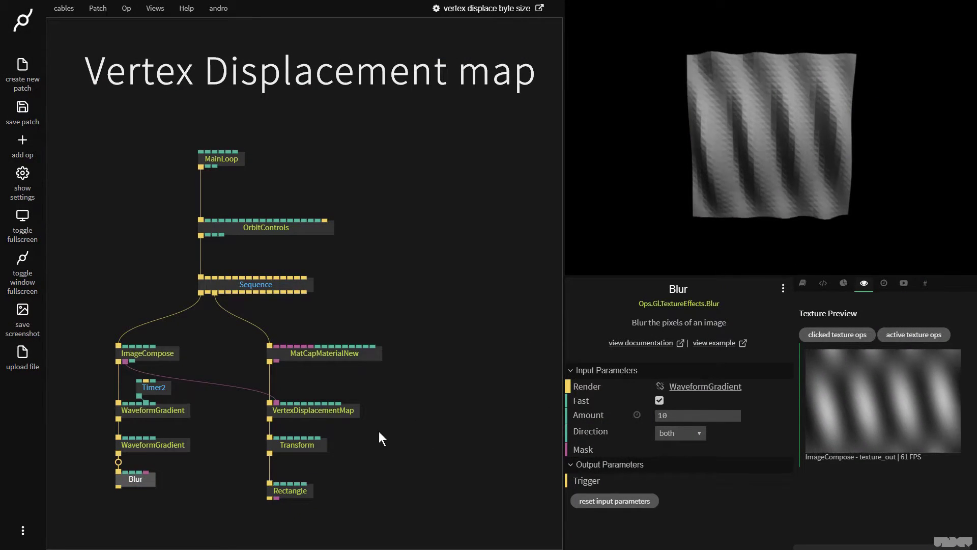
Add BrightnessContrast after Blur with Contrast 0.655 and Brightness 0.569.
drag(118, 486, 128, 509)
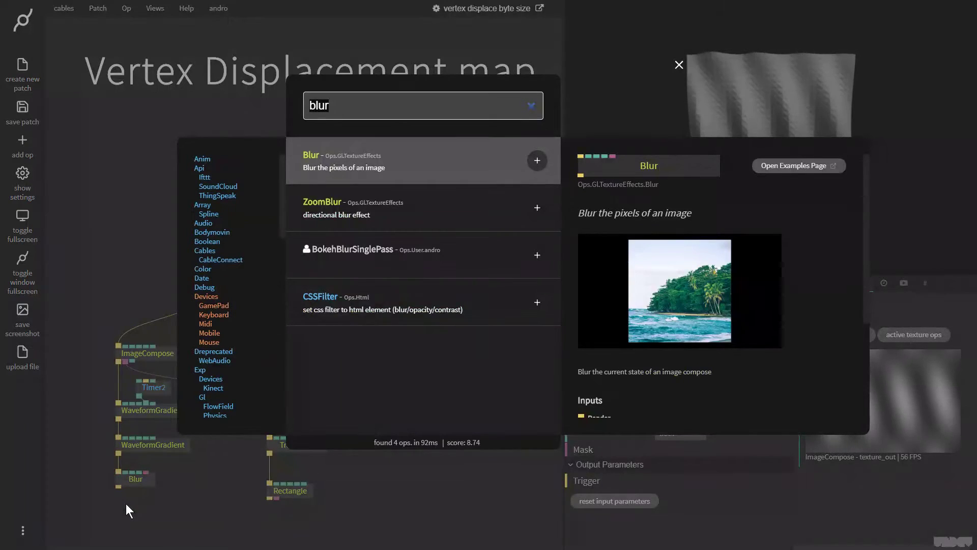
text(bright)
key(Return)
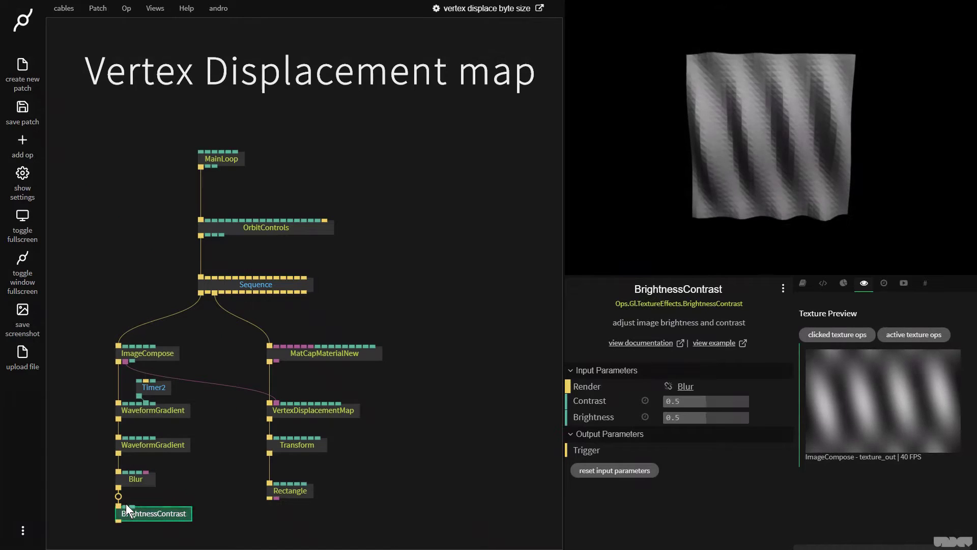
mouse_move(704, 417)
mouse_down()
mouse_move(748, 416)
mouse_move(697, 417)
mouse_move(734, 416)
mouse_move(688, 400)
mouse_move(720, 400)
mouse_move(723, 416)
mouse_move(712, 417)
mouse_up()
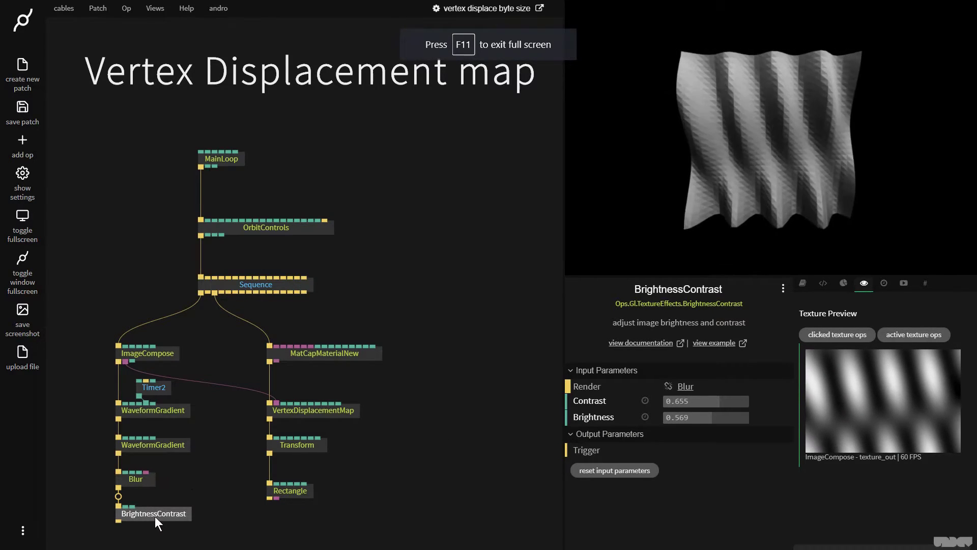
Delete BrightnessContrast, Timer2, both WaveformGradient ops and Blur.
key(Delete)
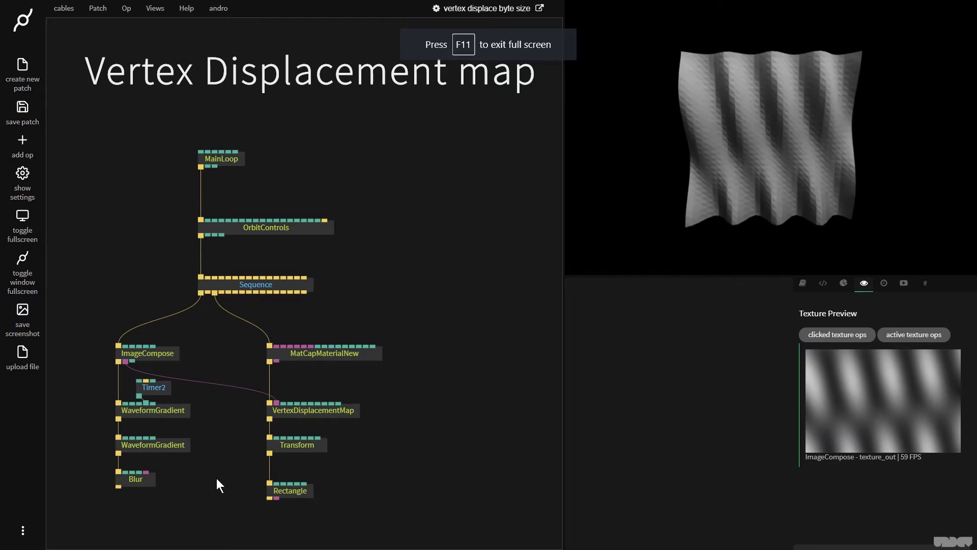
drag(258, 507, 99, 392)
key(Delete)
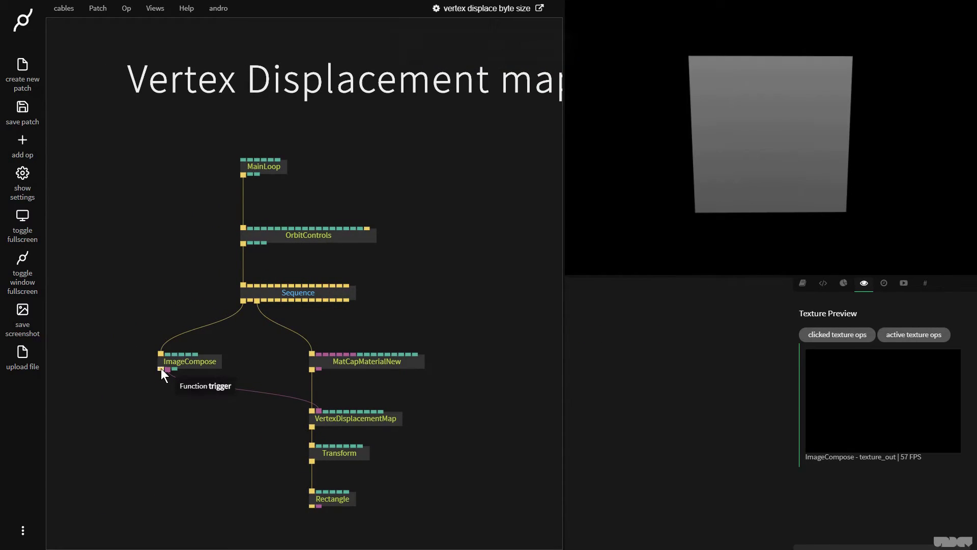
Add an FBMNoise op fed from ImageCompose's output.
drag(161, 368, 169, 399)
text(fbm)
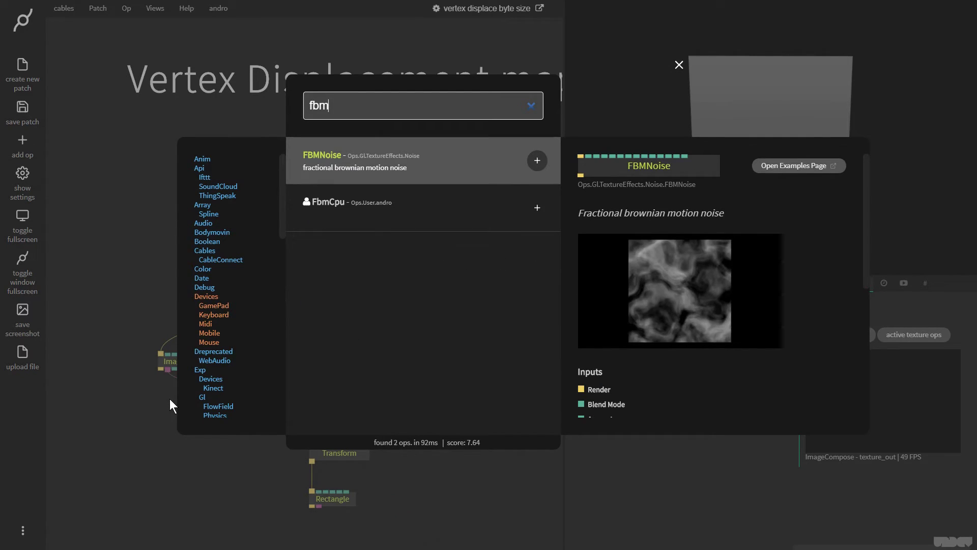
key(Return)
drag(206, 419, 230, 448)
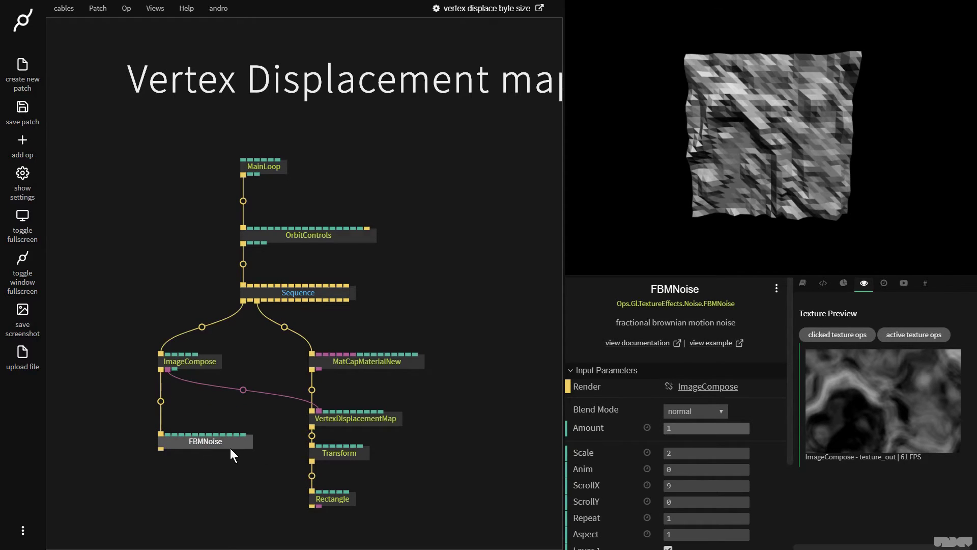
mouse_move(777, 152)
mouse_down()
mouse_move(764, 125)
mouse_move(776, 141)
mouse_up()
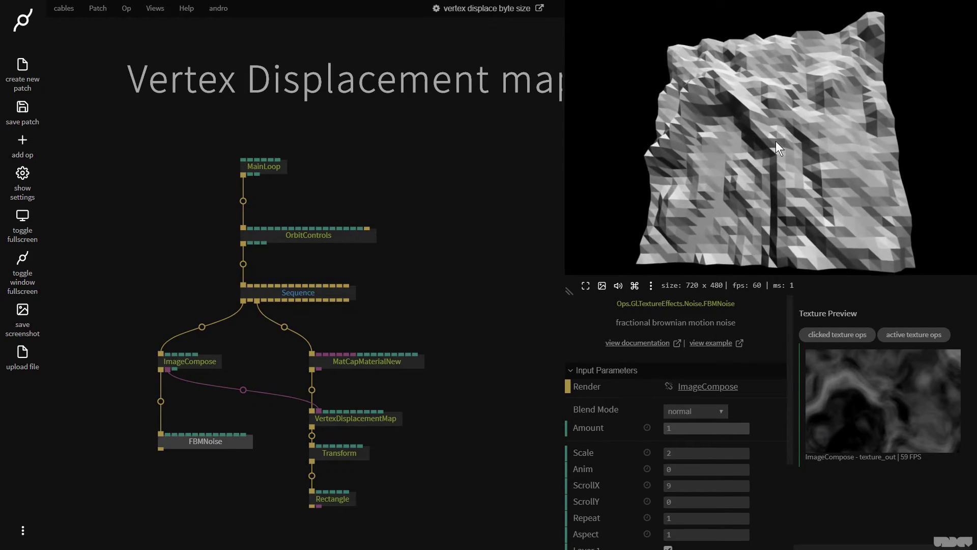
Set the Rectangle to 60 columns and 60 rows.
click(330, 503)
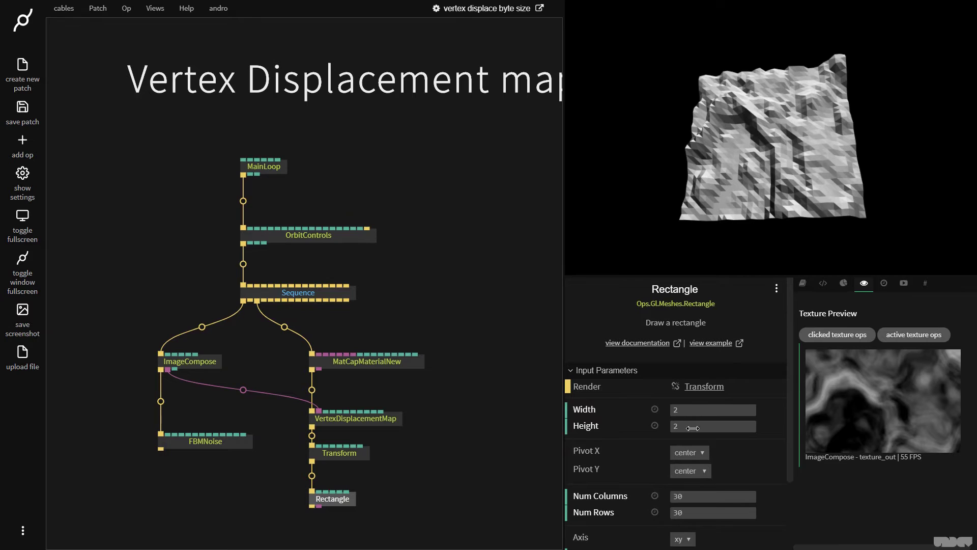
key(F11)
click(708, 496)
text(60)
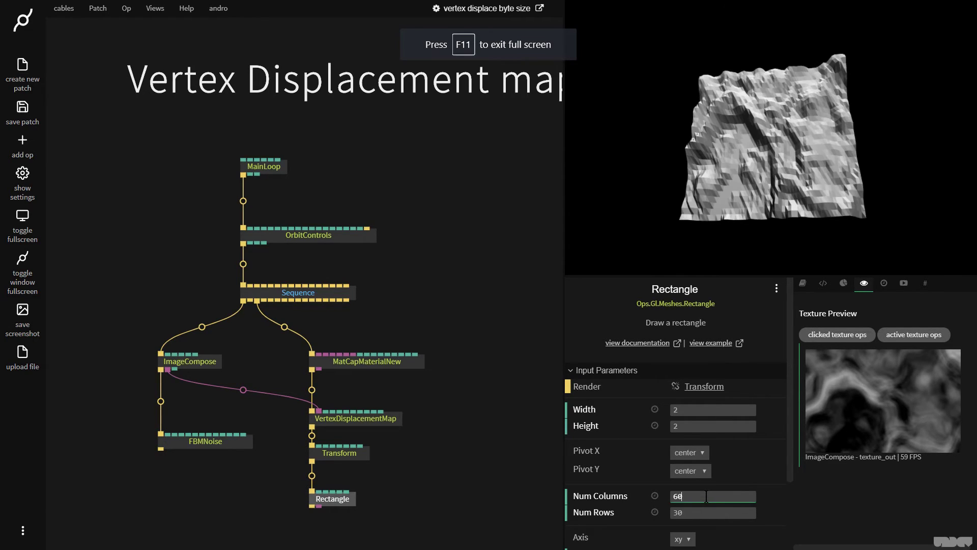
key(Tab)
text(60)
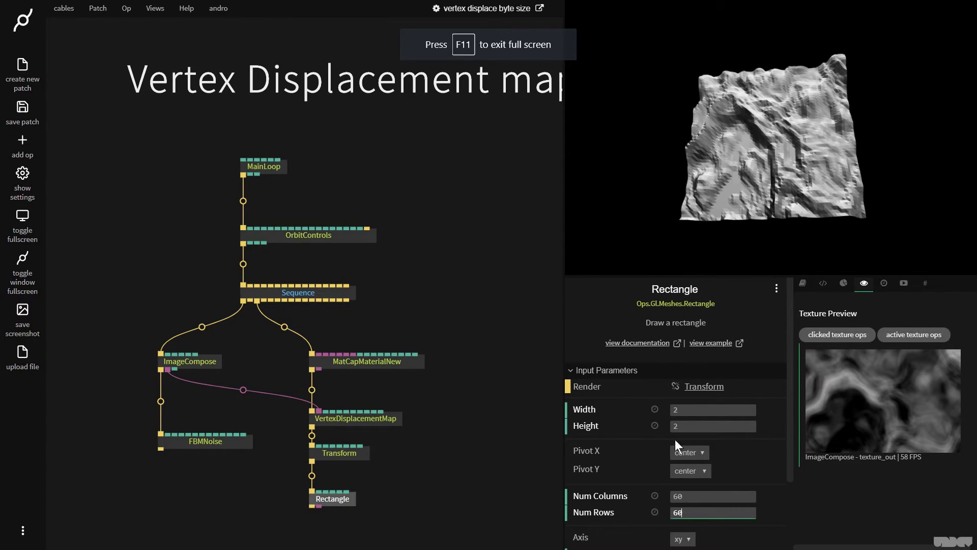
drag(733, 213, 805, 173)
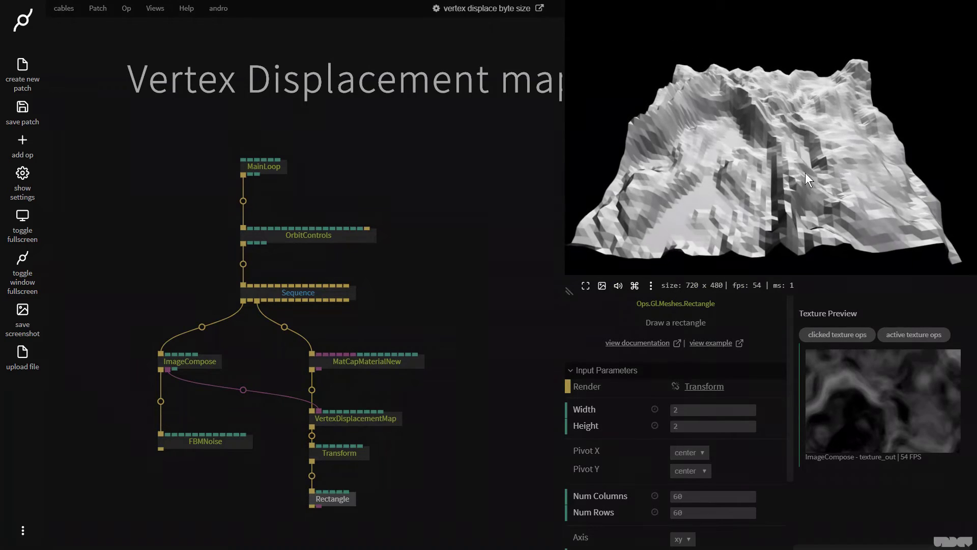
Raise FBMNoise's ScrollX to 9.24.
click(188, 440)
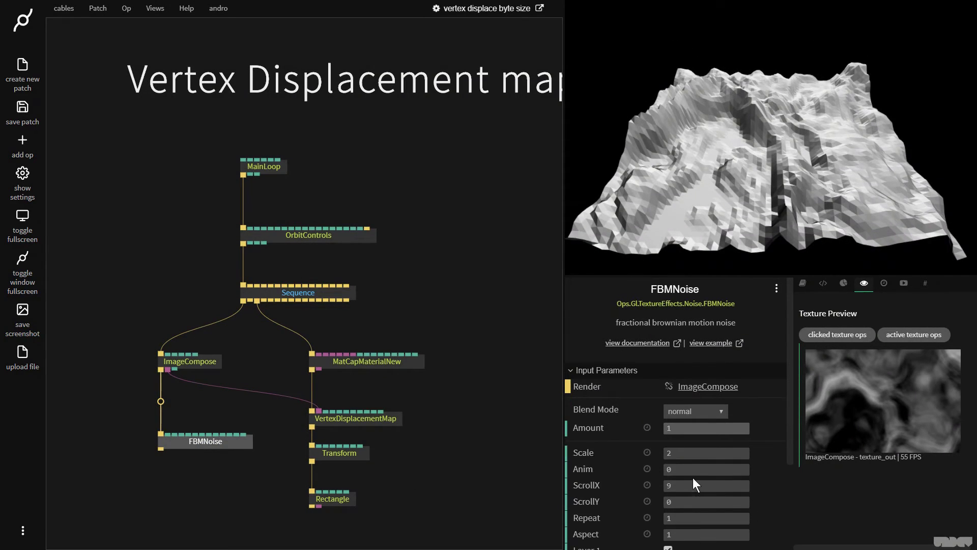
drag(697, 482, 738, 483)
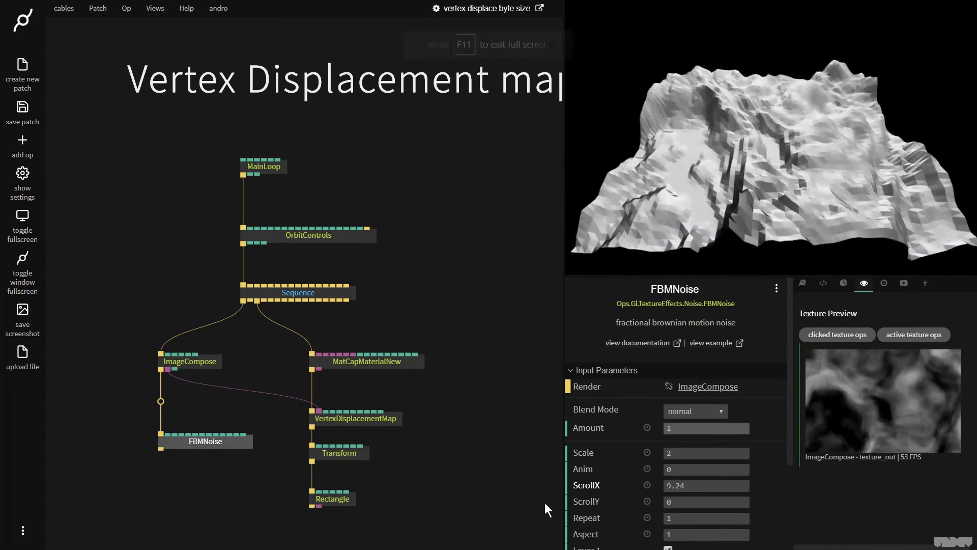
click(301, 504)
Add a Blur with Amount 2 after FBMNoise.
drag(162, 450, 166, 468)
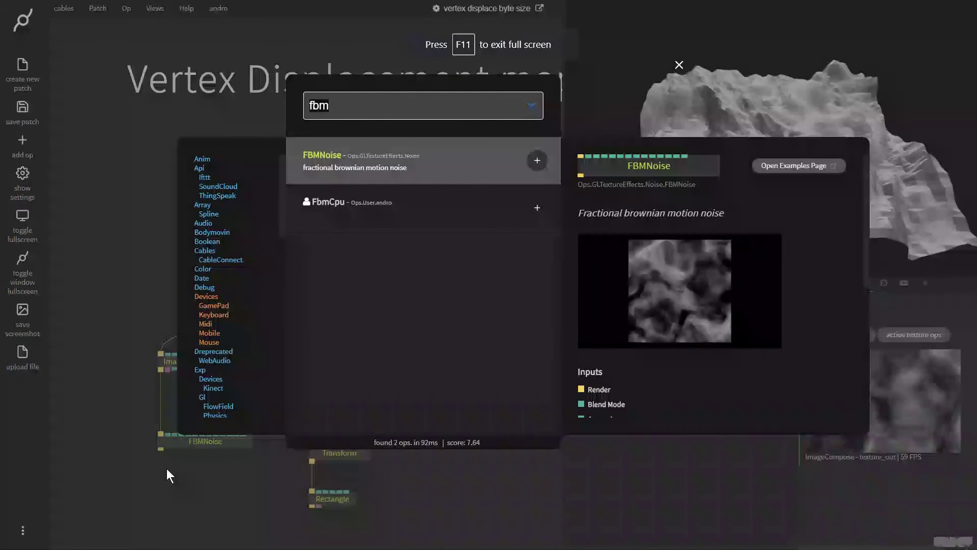
text(blu)
key(Return)
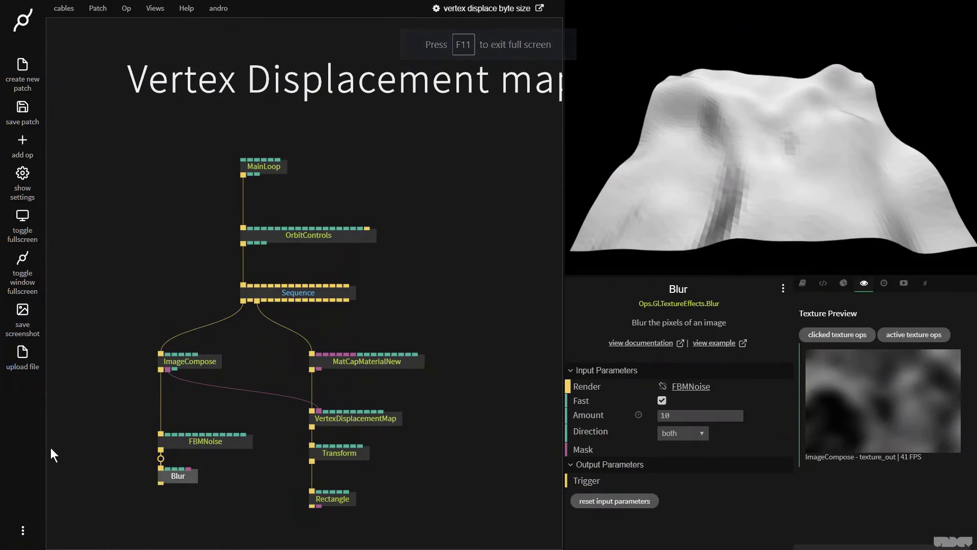
drag(705, 415, 682, 415)
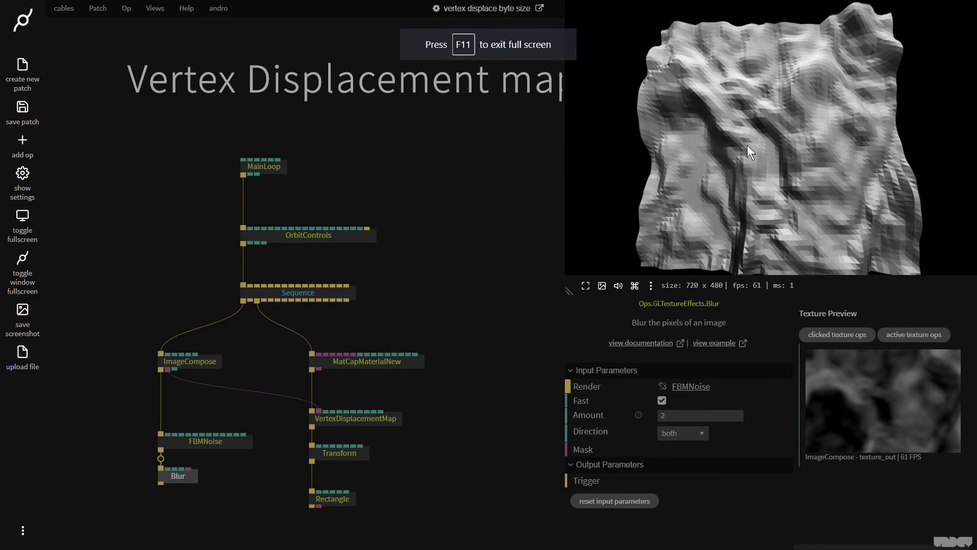
drag(747, 145, 779, 172)
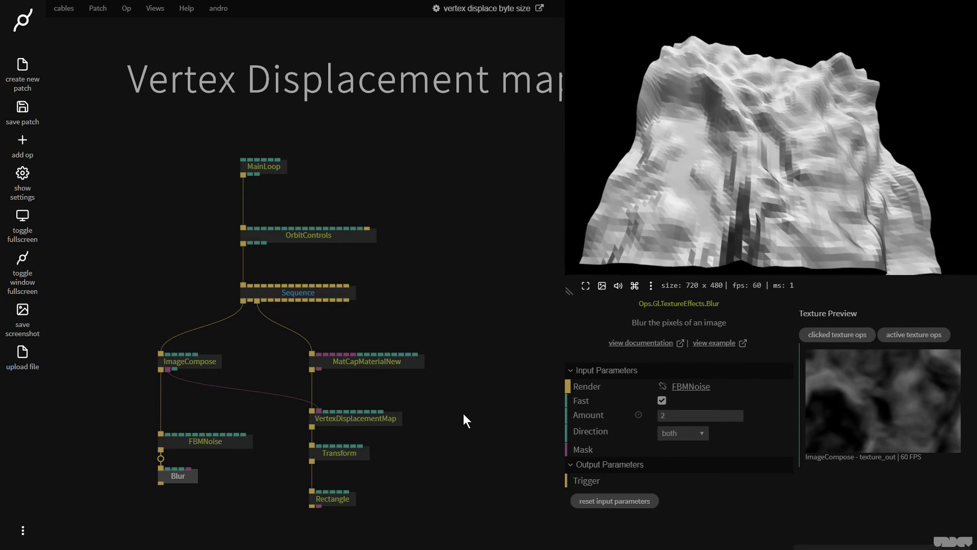
Lower VertexDisplacementMap's Extrude to 0.34 and view the terrain from above.
click(371, 419)
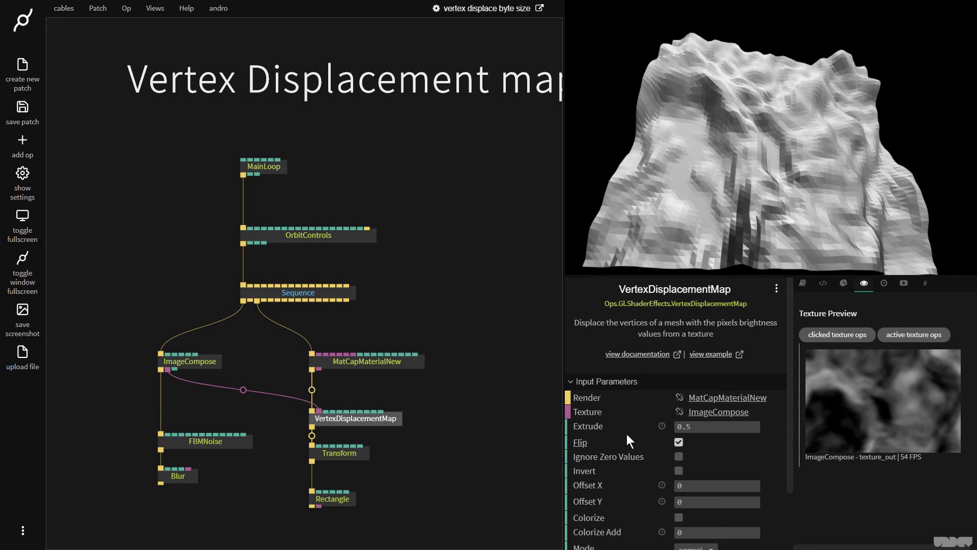
drag(715, 426, 715, 424)
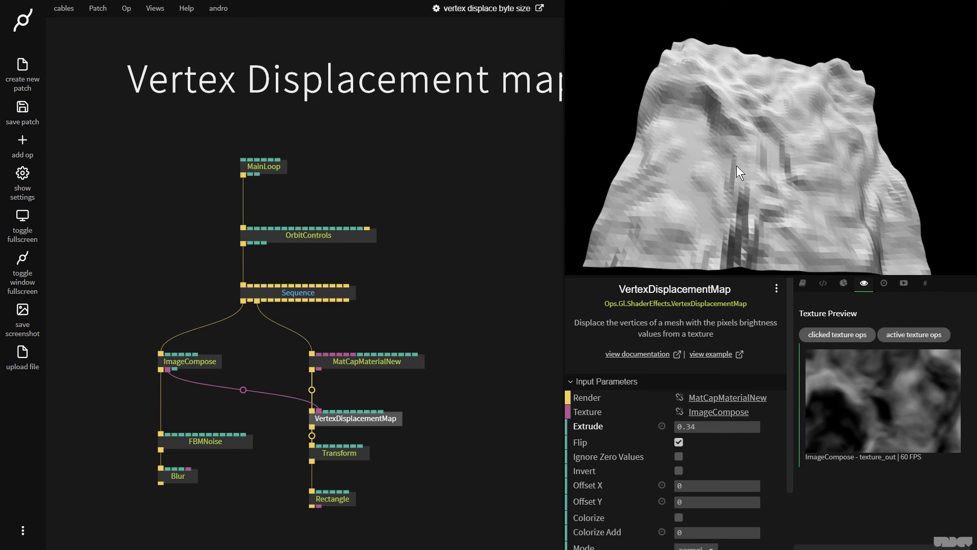
drag(737, 161, 739, 201)
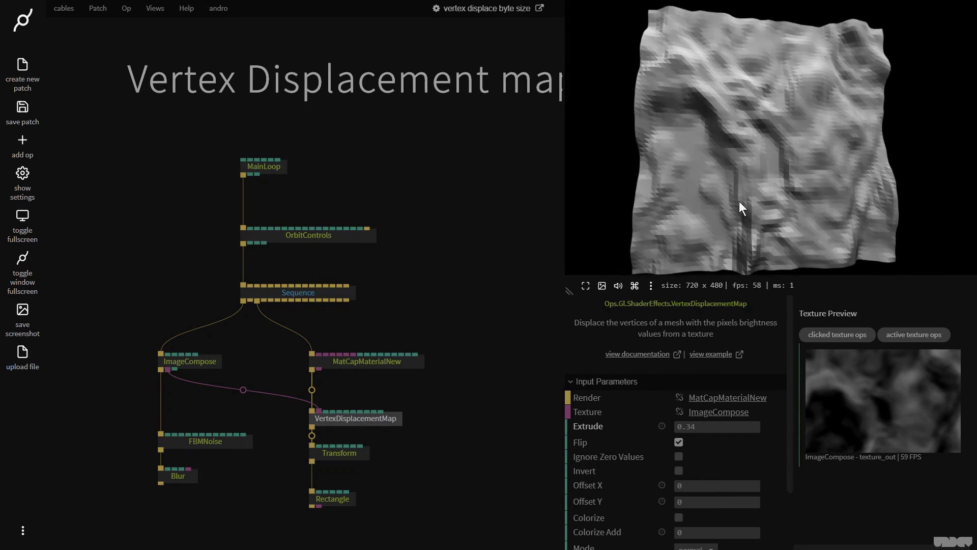